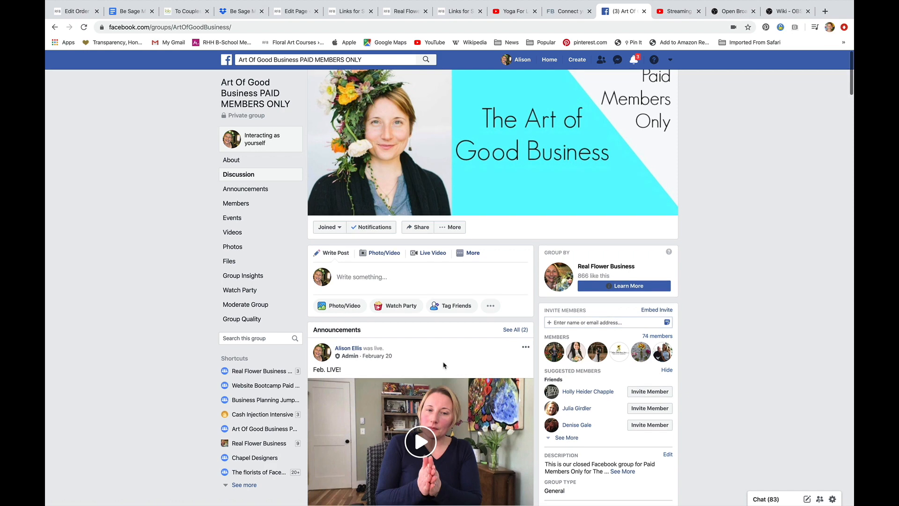
# Open the group's Live Video producer and copy the persistent stream key
pyautogui.click(427, 254)
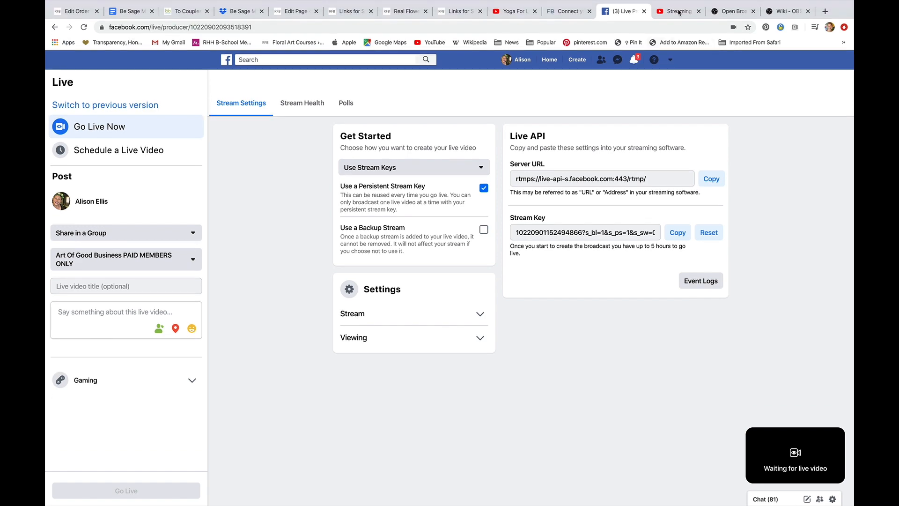
pyautogui.click(679, 13)
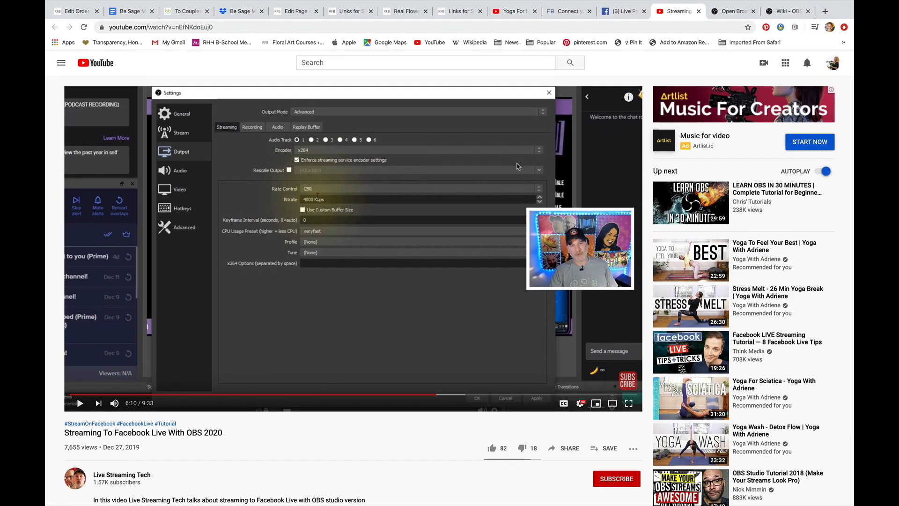
pyautogui.click(735, 12)
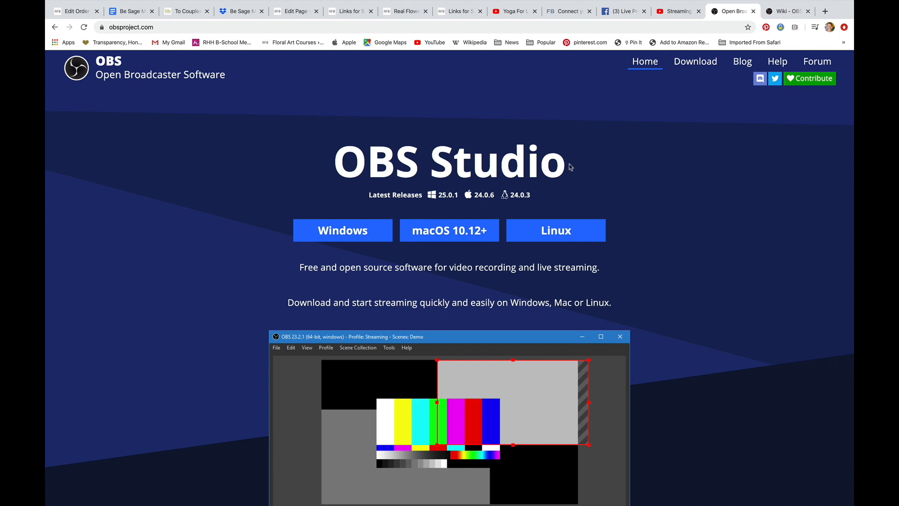
pyautogui.click(622, 11)
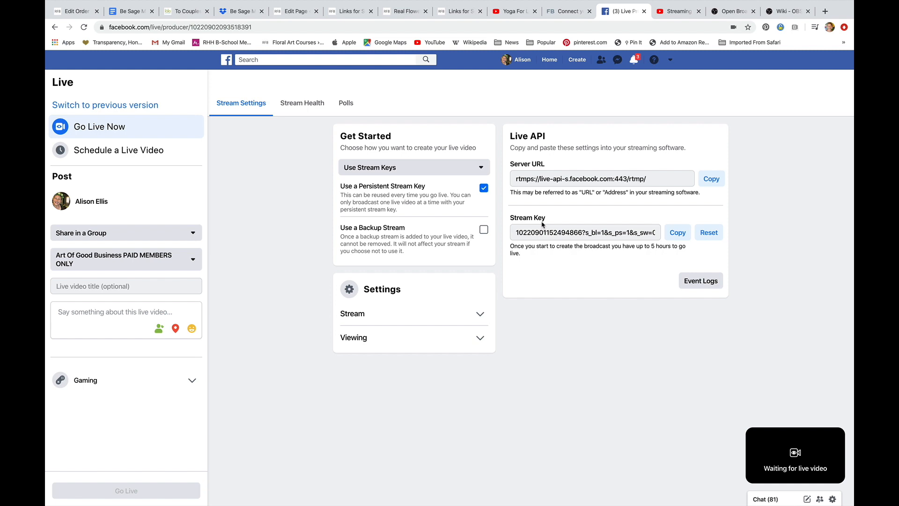
pyautogui.click(680, 233)
# Review the OBS Studio Quickstart guide's setup steps
pyautogui.click(729, 13)
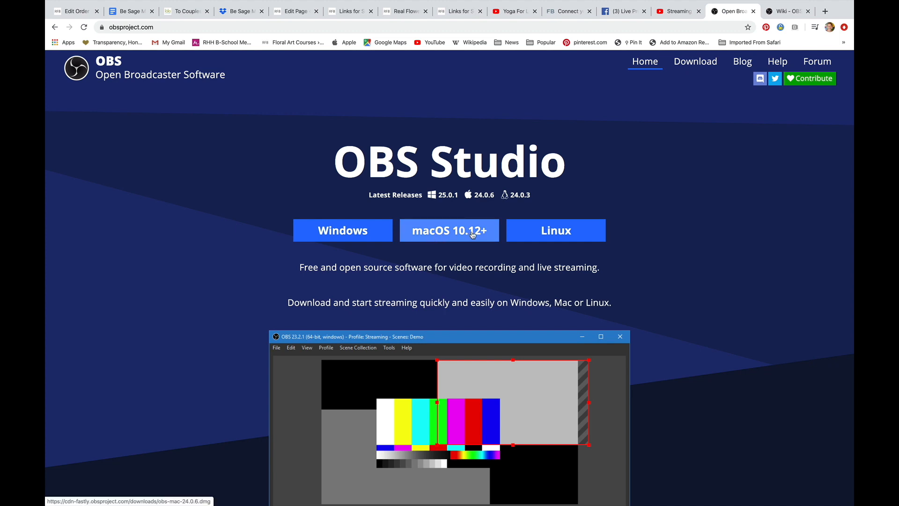
pyautogui.click(783, 13)
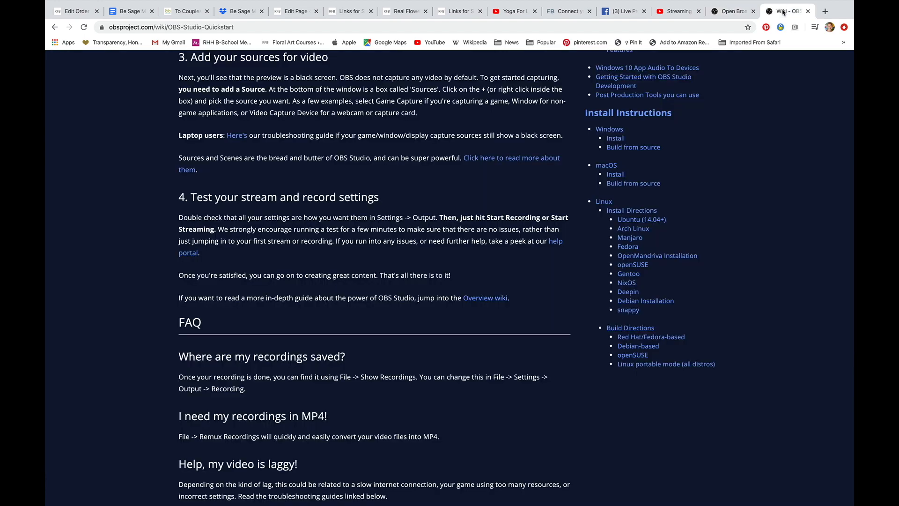
pyautogui.scroll(5, 444, 193)
pyautogui.scroll(2, 444, 192)
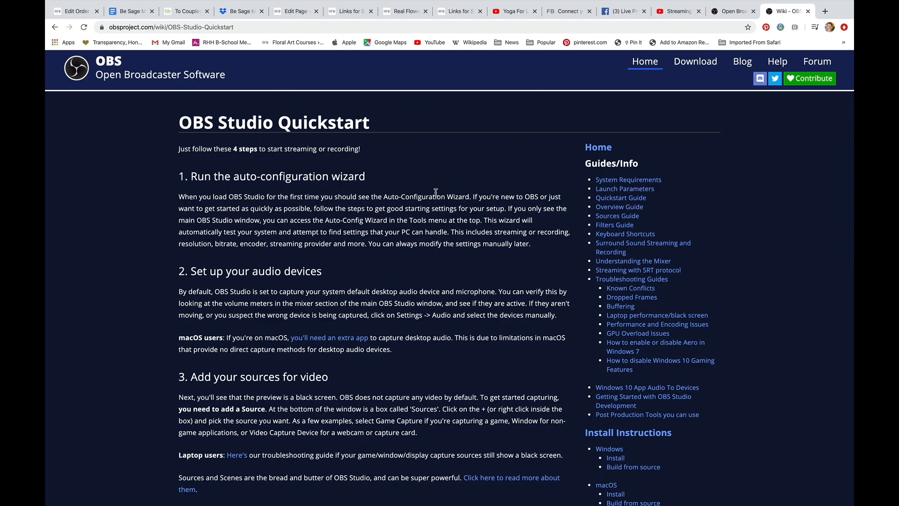
pyautogui.scroll(-5, 435, 191)
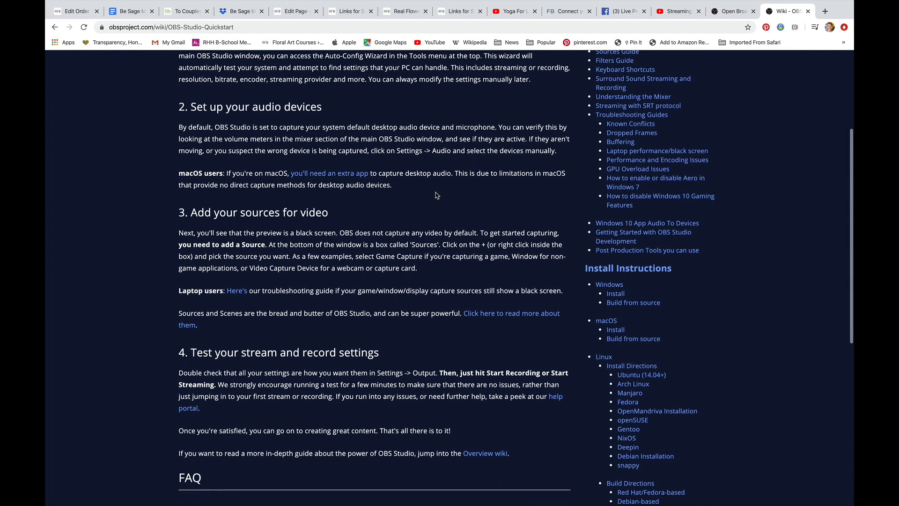
pyautogui.scroll(2, 435, 195)
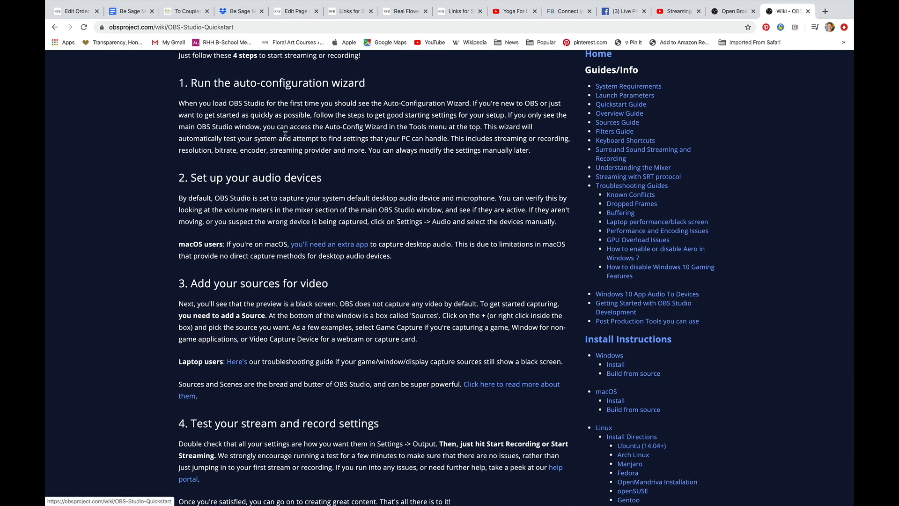
# Switch to OBS Studio and open the Stream section of its Settings
pyautogui.moveTo(104, 2)
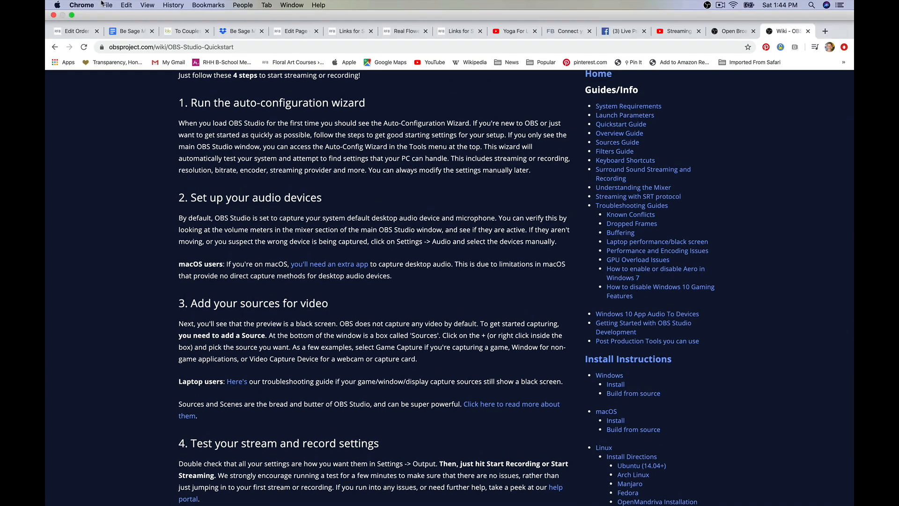
pyautogui.click(72, 15)
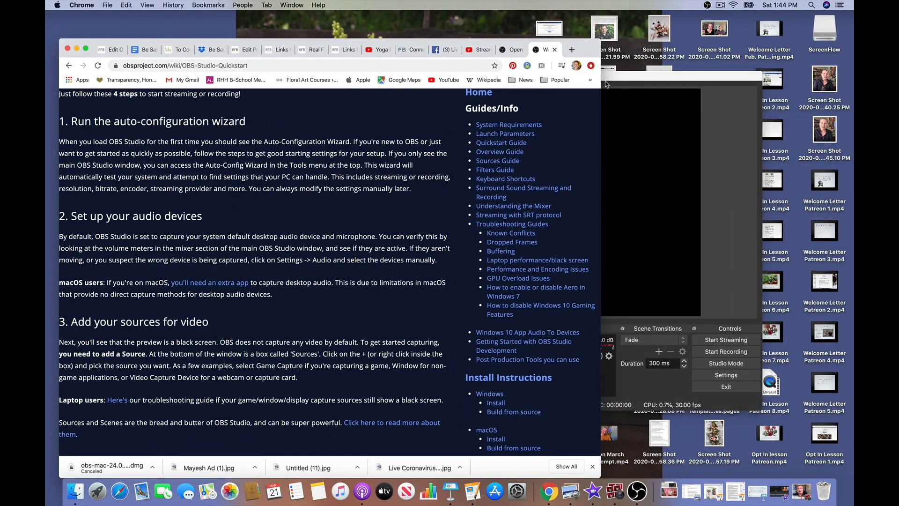
pyautogui.click(729, 135)
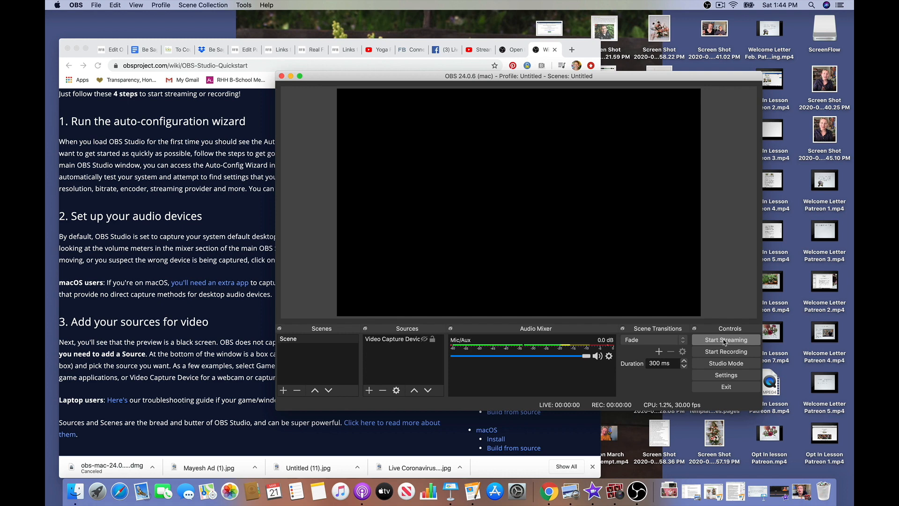
pyautogui.click(732, 376)
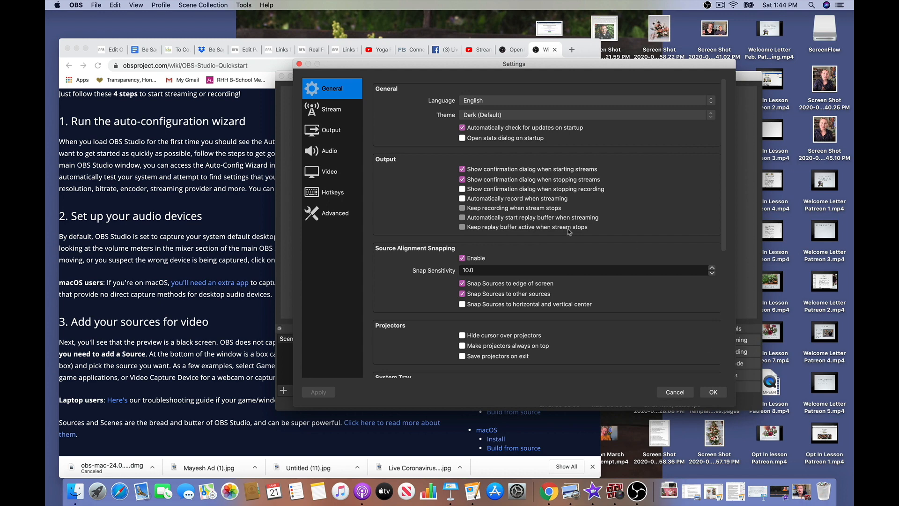
pyautogui.scroll(-5, 570, 231)
pyautogui.scroll(5, 569, 231)
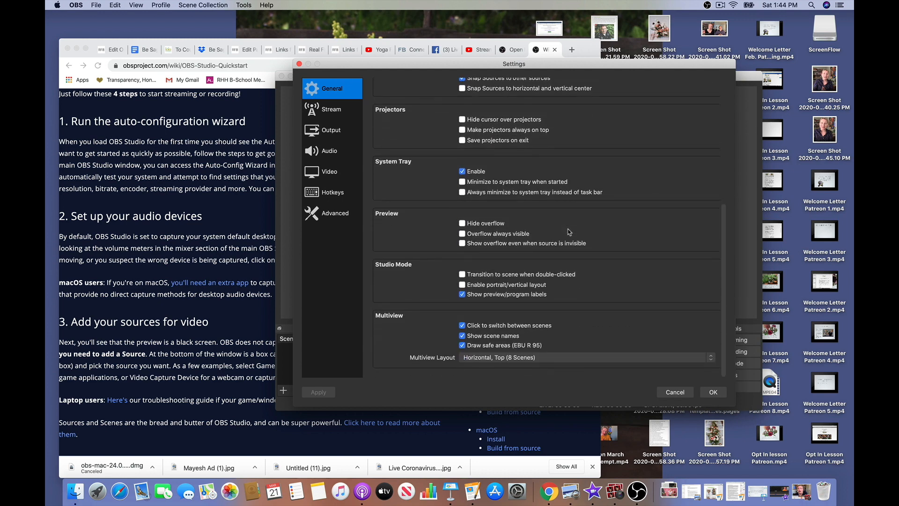
pyautogui.click(330, 112)
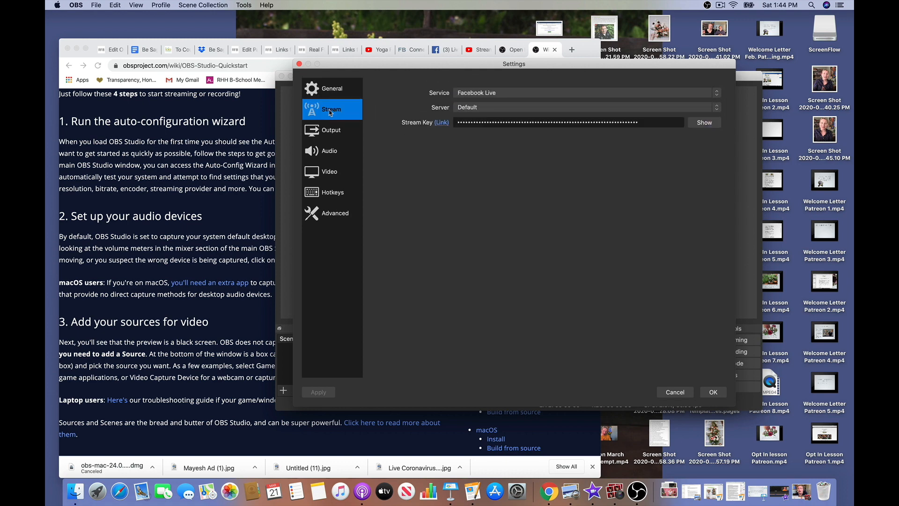
# Switch the streaming service to YouTube / YouTube Gaming and back to Facebook Live
pyautogui.click(717, 96)
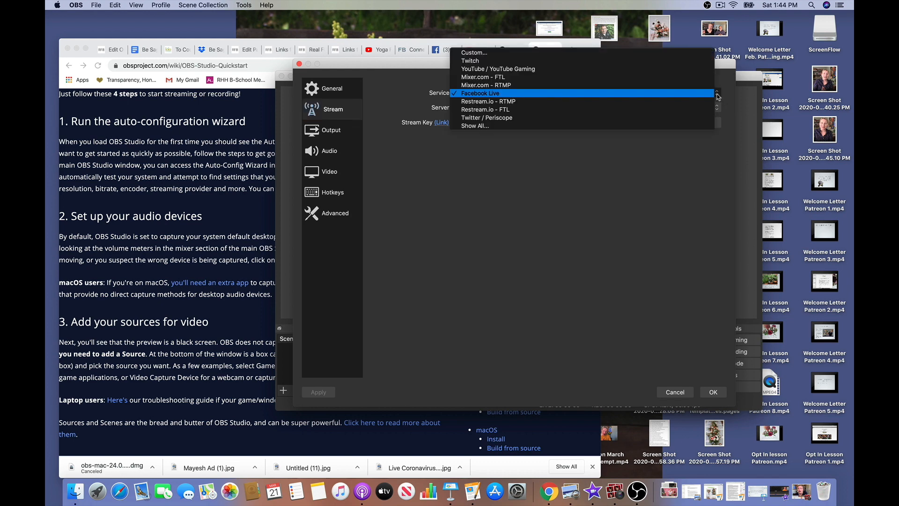
pyautogui.click(479, 72)
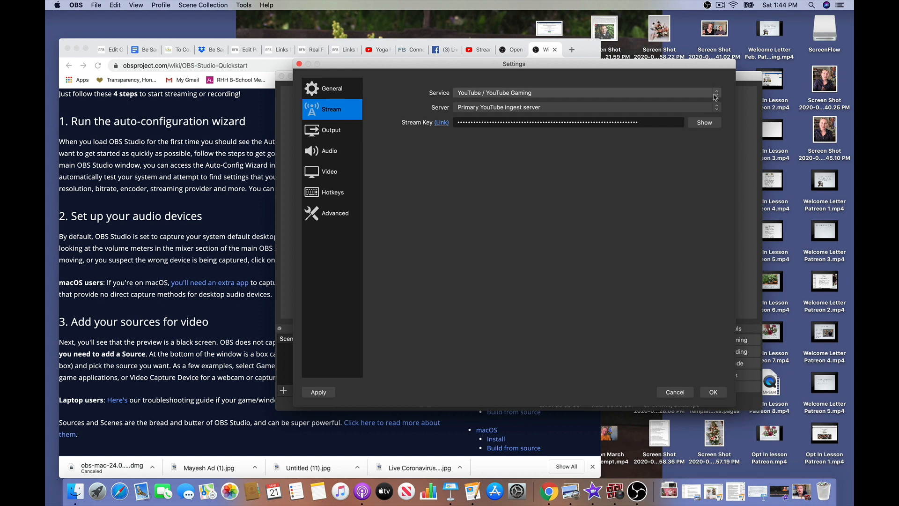
pyautogui.click(566, 94)
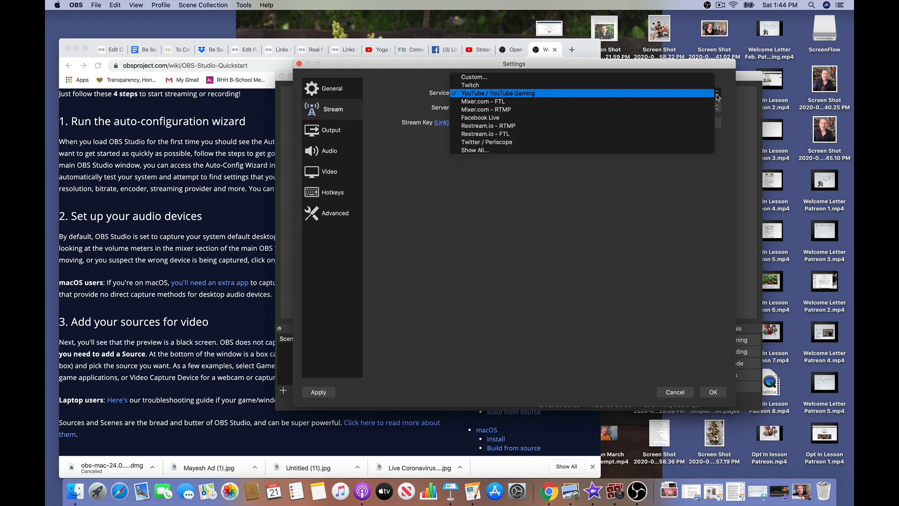
pyautogui.click(496, 118)
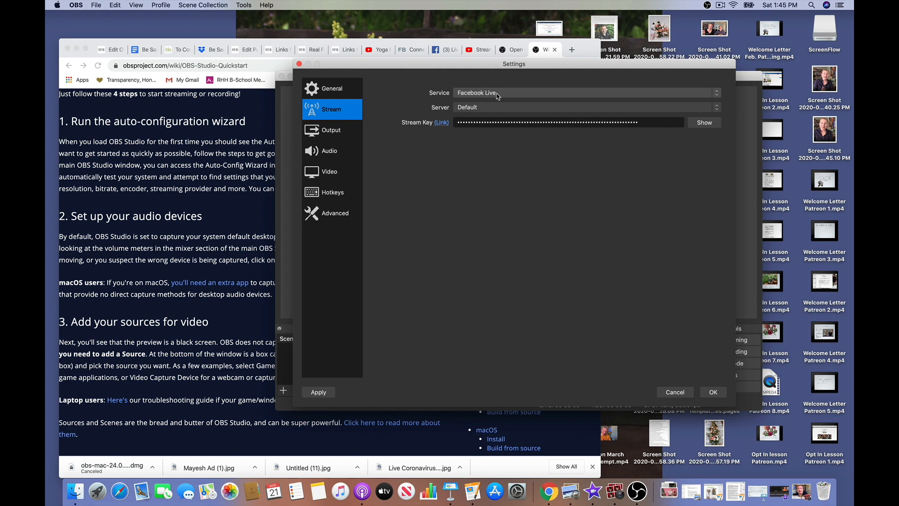
# Clear the existing stream key from the Stream Key field
pyautogui.click(716, 109)
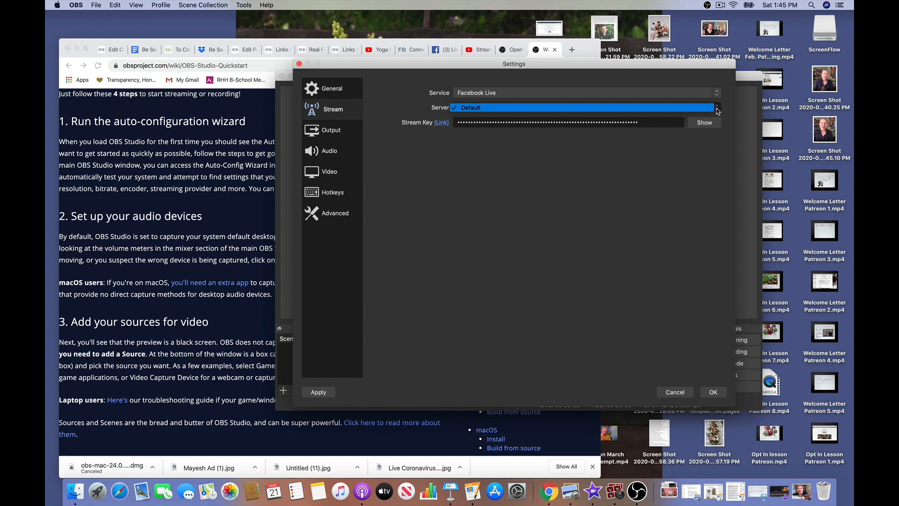
pyautogui.click(652, 157)
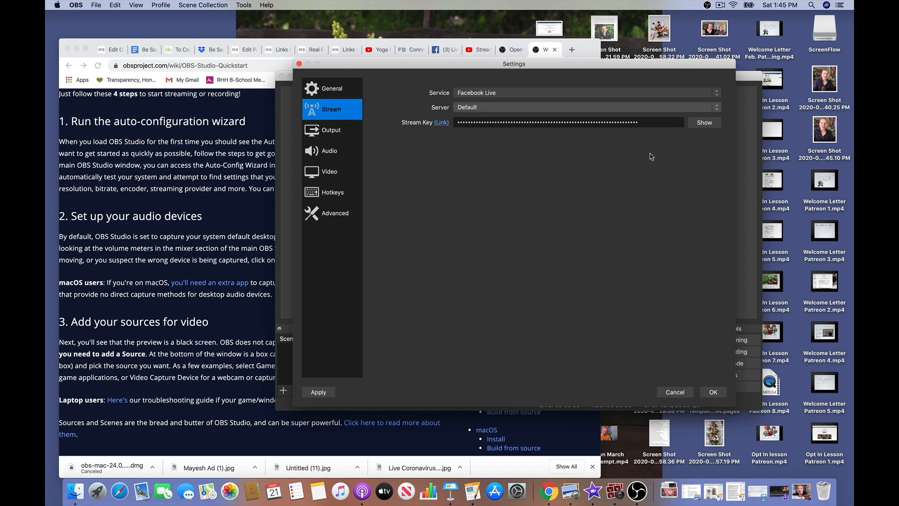
pyautogui.click(644, 122)
pyautogui.moveTo(627, 121); pyautogui.dragTo(454, 122)
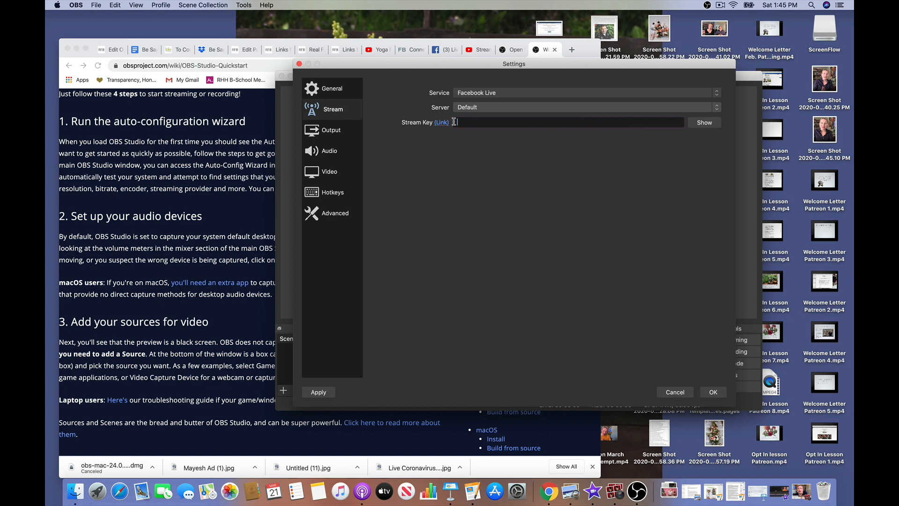
# Paste the Facebook stream key into the Stream Key field and save the settings
pyautogui.click(447, 50)
pyautogui.click(447, 50)
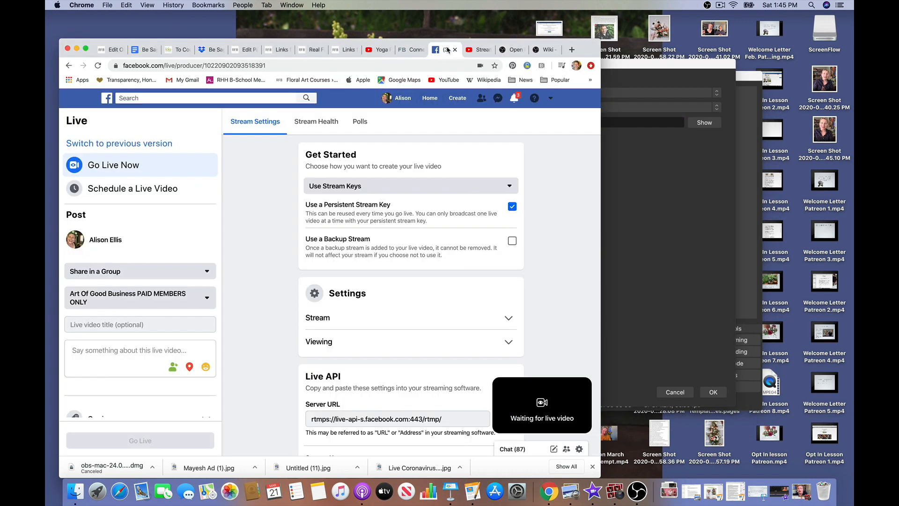
pyautogui.scroll(-3, 391, 319)
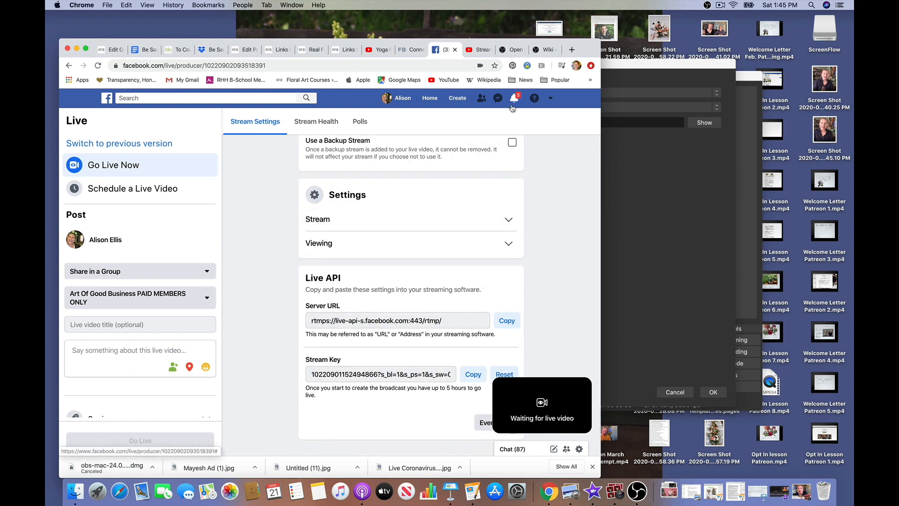
pyautogui.click(638, 265)
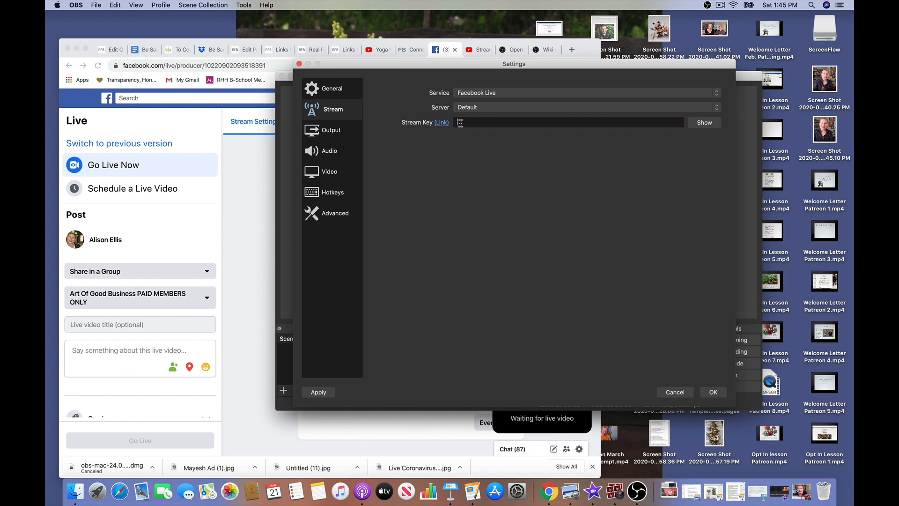
pyautogui.press('super+v')
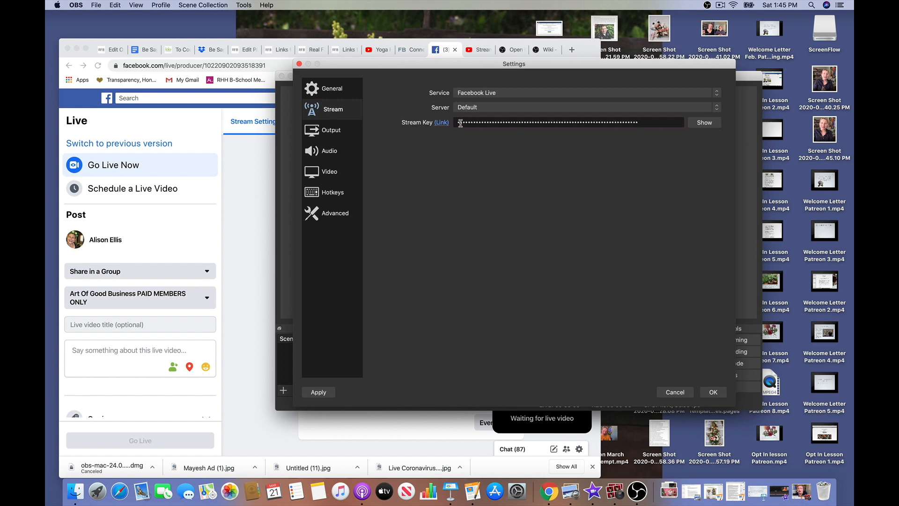
pyautogui.click(704, 122)
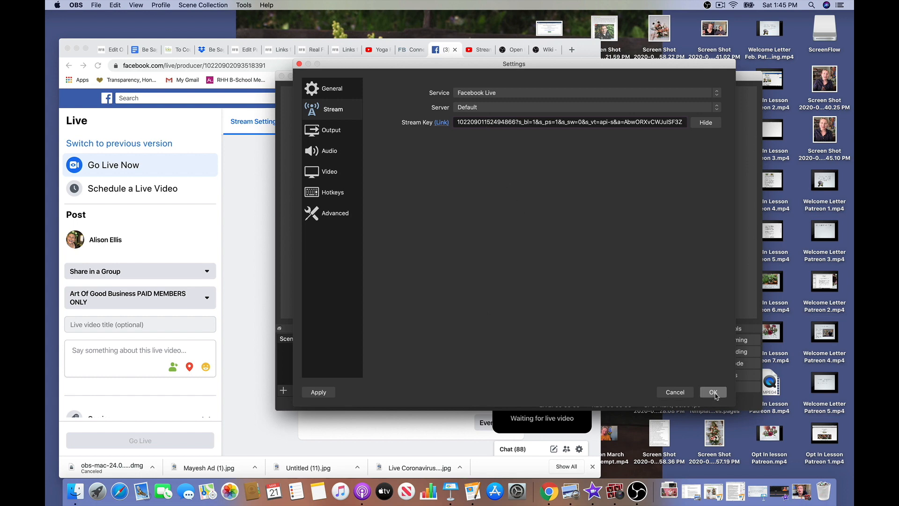
pyautogui.click(714, 393)
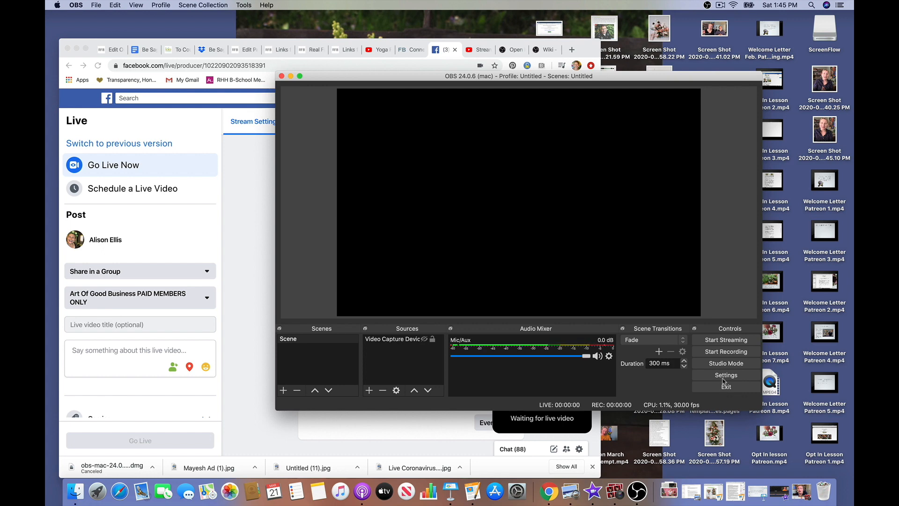
# Show the Video Capture Device source and start streaming
pyautogui.click(424, 339)
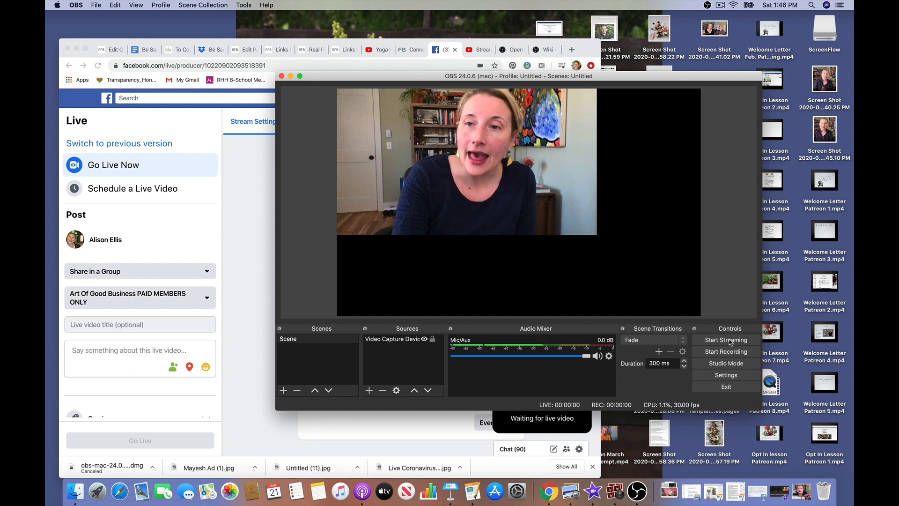
pyautogui.click(730, 342)
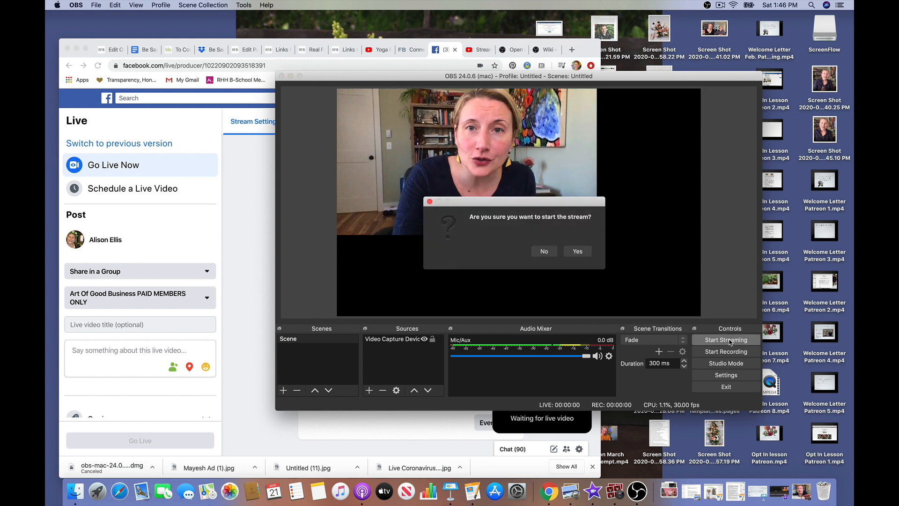
pyautogui.click(582, 253)
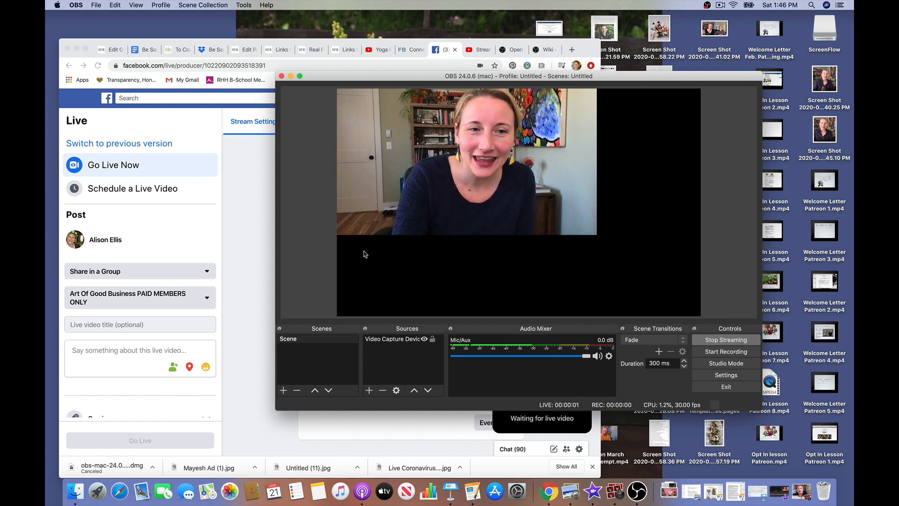
# Go live with the stream on the Facebook Live producer
pyautogui.click(243, 337)
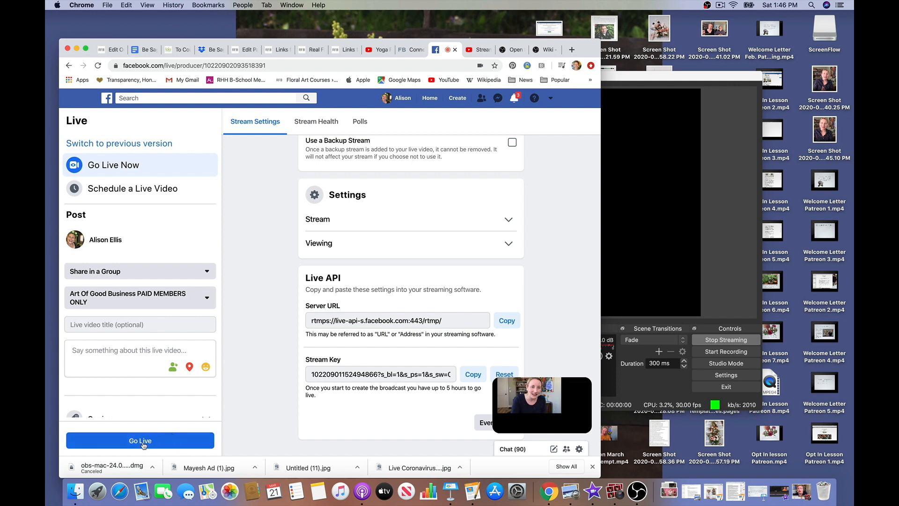
pyautogui.click(173, 442)
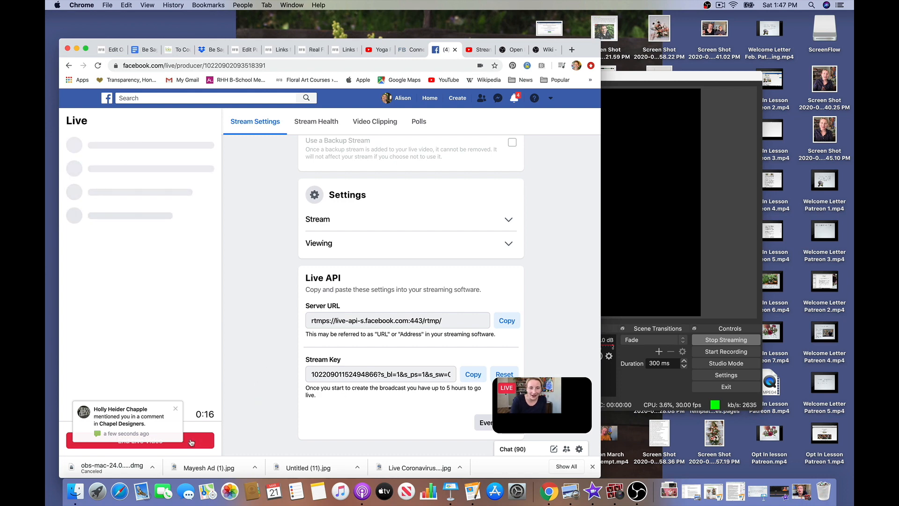
# End the live video and confirm
pyautogui.click(176, 408)
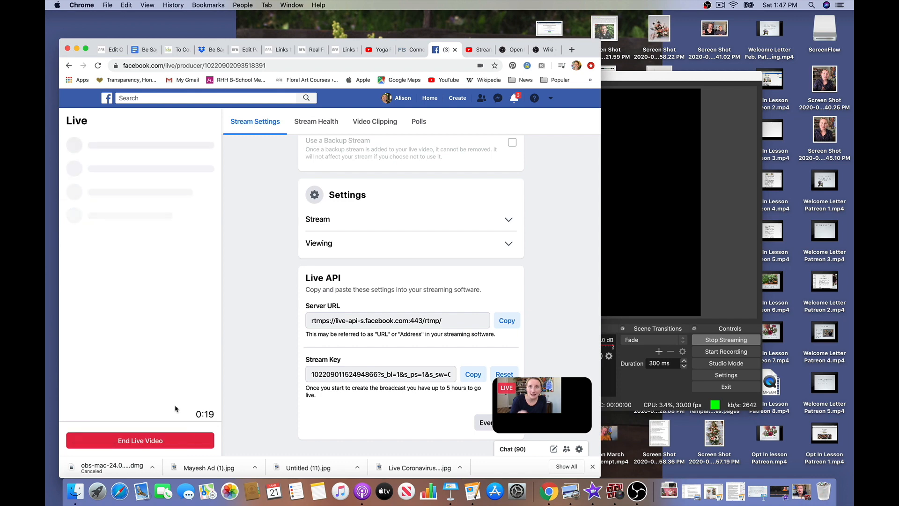
pyautogui.click(139, 443)
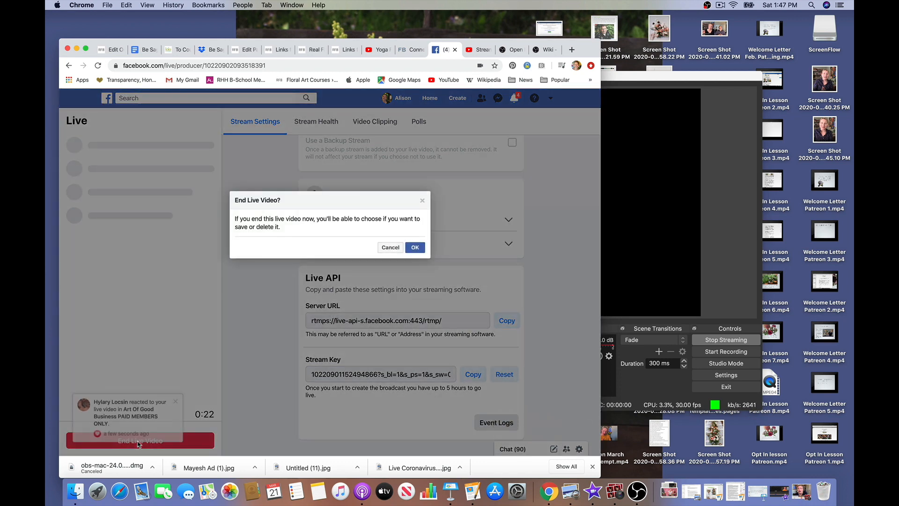
pyautogui.click(415, 247)
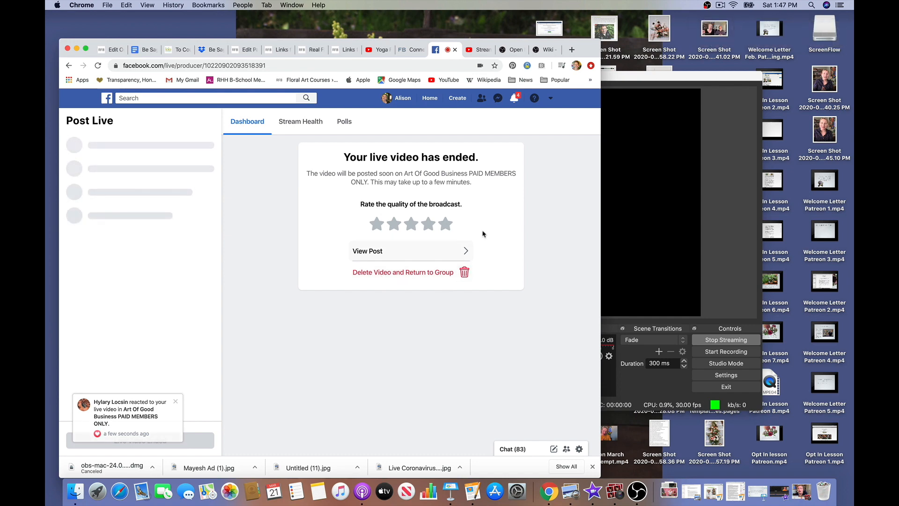
# Open the post of the ended live video in the group
pyautogui.click(466, 251)
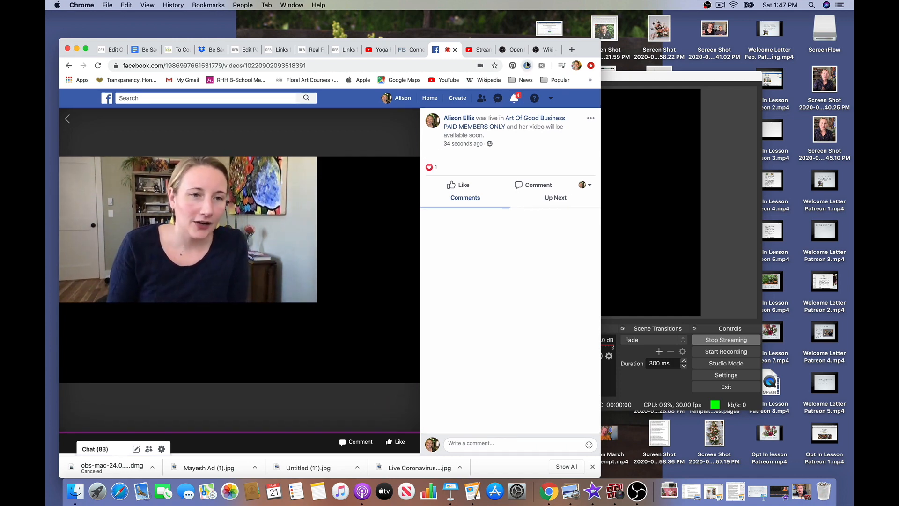
pyautogui.click(480, 51)
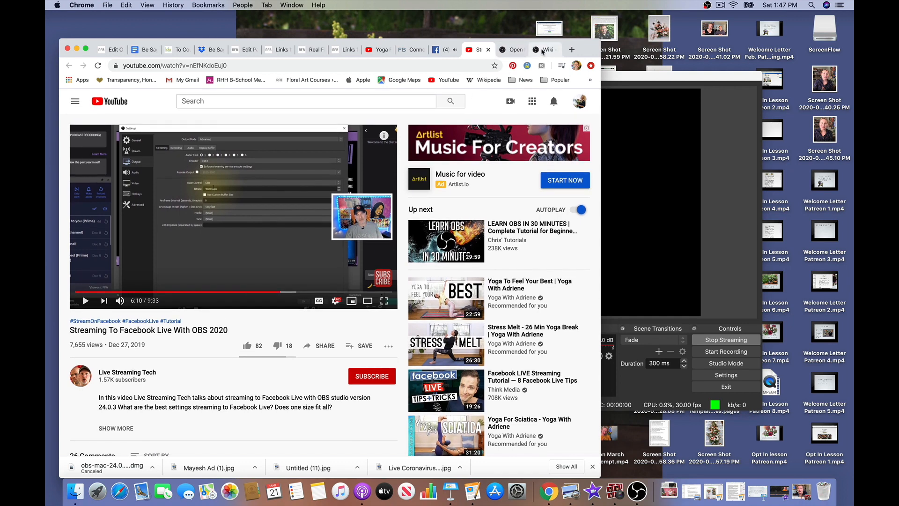
pyautogui.click(441, 50)
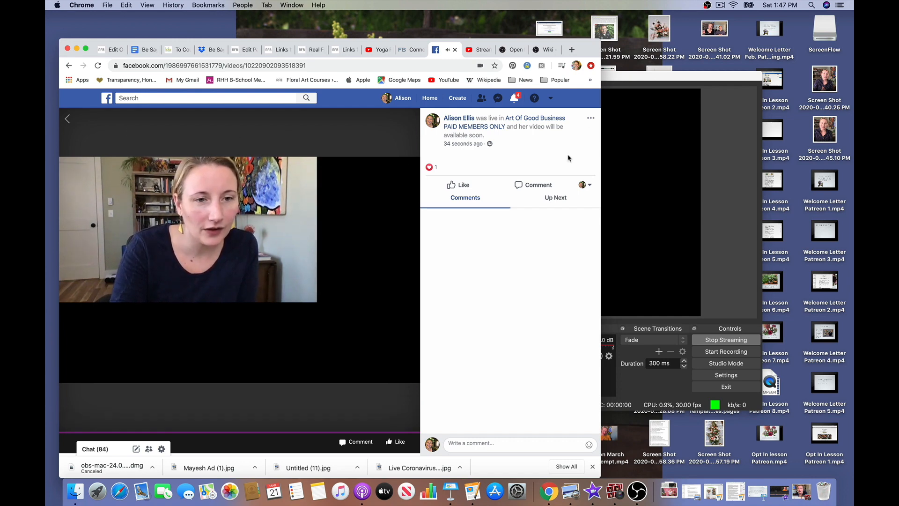
pyautogui.click(590, 118)
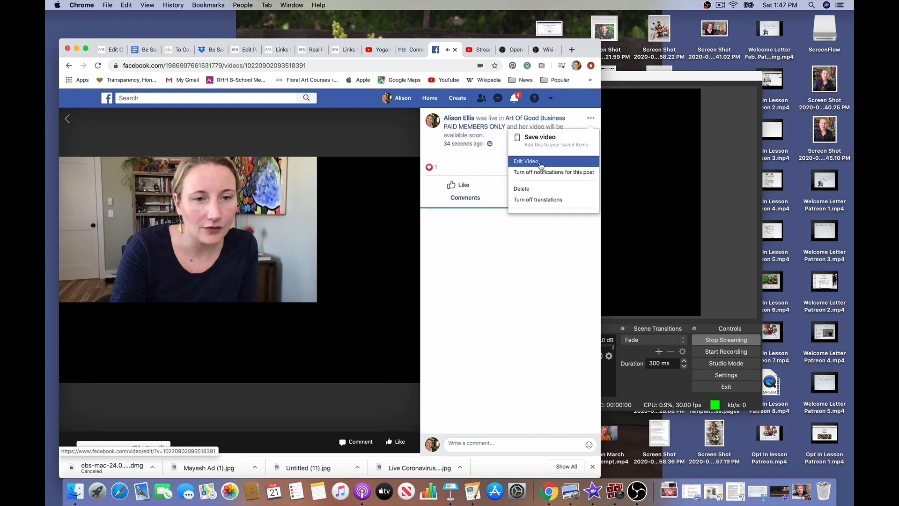
pyautogui.click(522, 189)
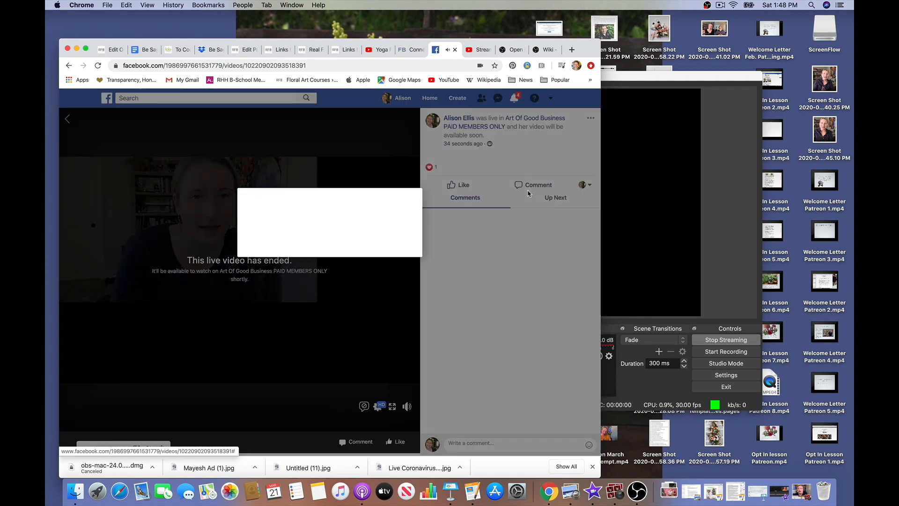
pyautogui.click(414, 255)
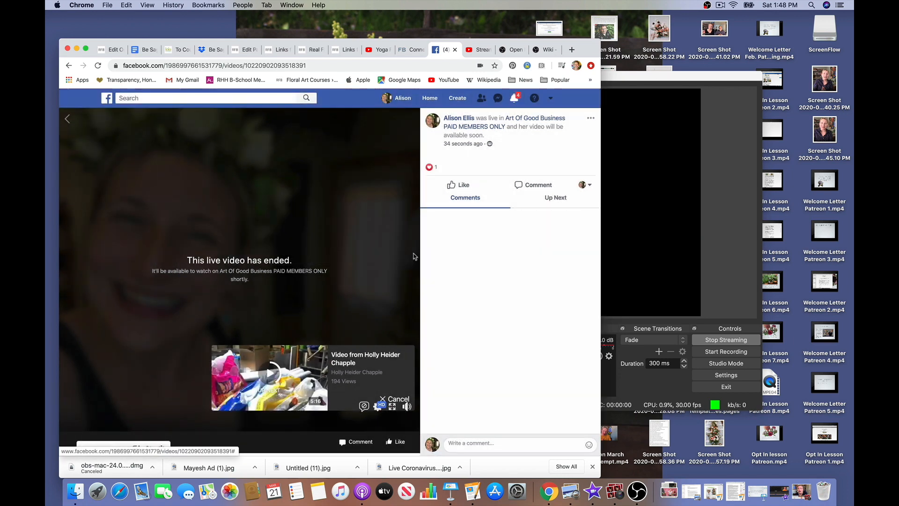
# Go to the Real Flower Business with Alison Ellis private group page from the news feed
pyautogui.click(428, 99)
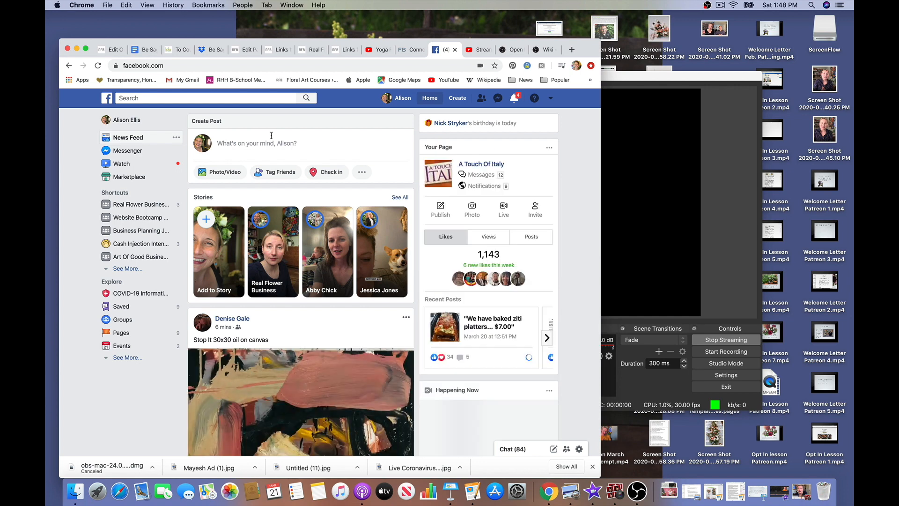
pyautogui.click(140, 205)
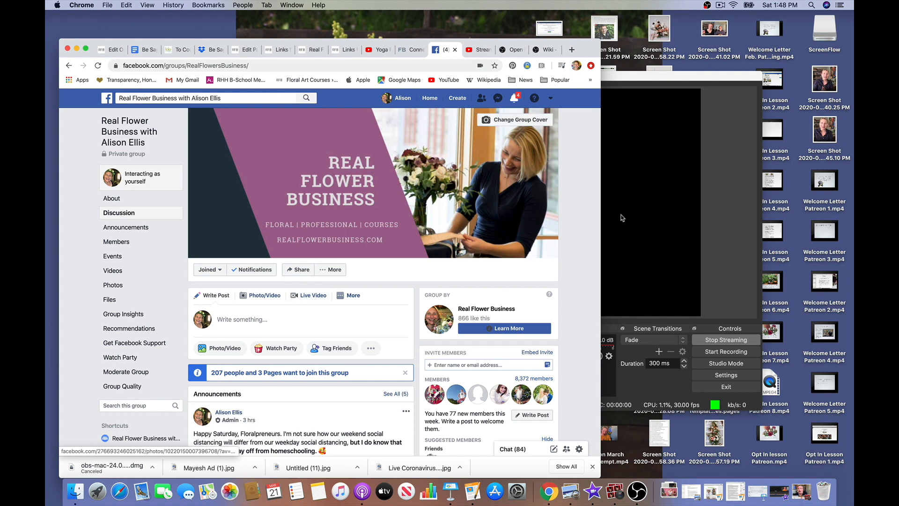
# Exit OBS Studio, confirming that the active stream will be shut down
pyautogui.click(702, 376)
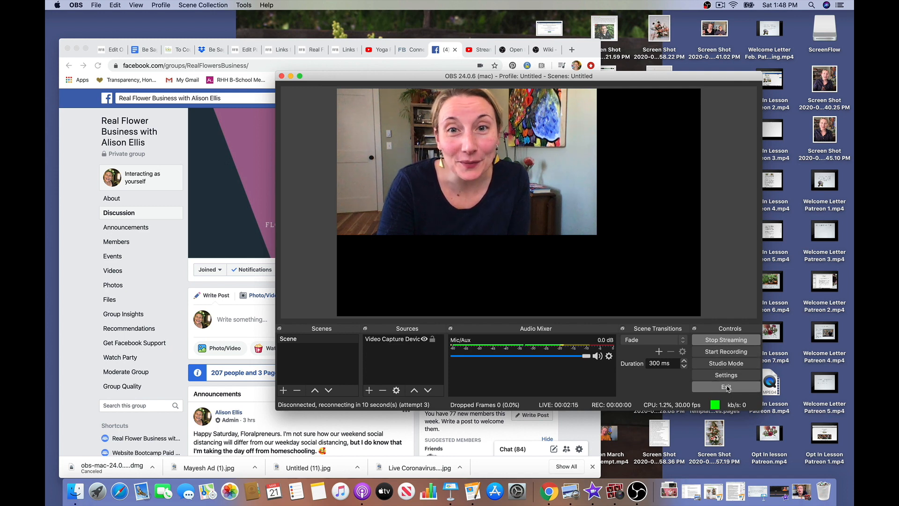
pyautogui.click(726, 387)
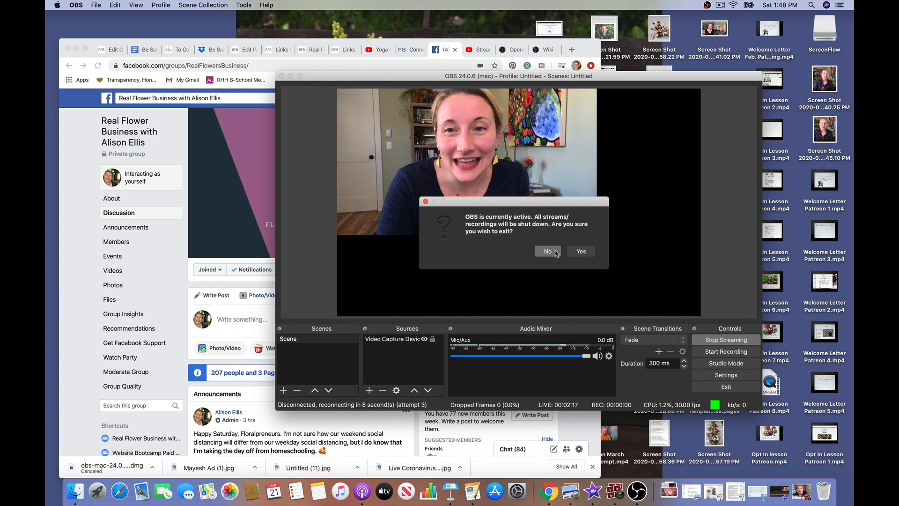
pyautogui.click(580, 251)
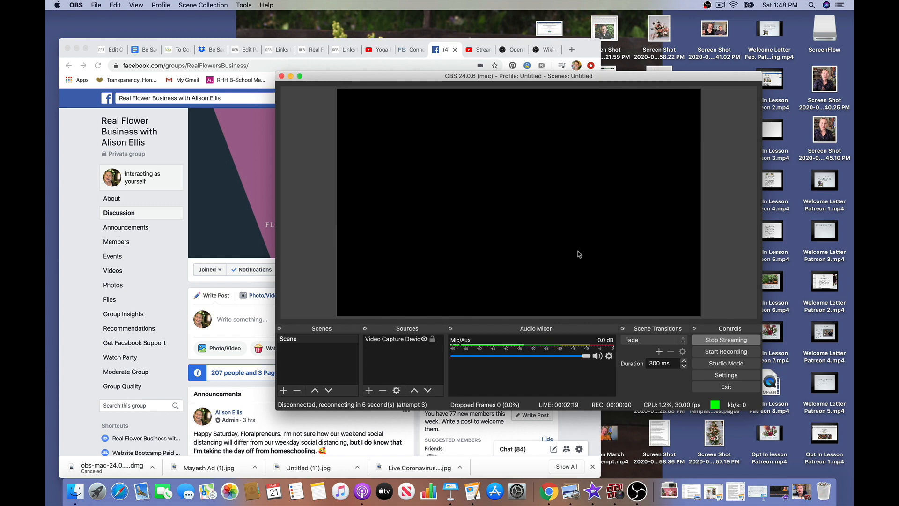